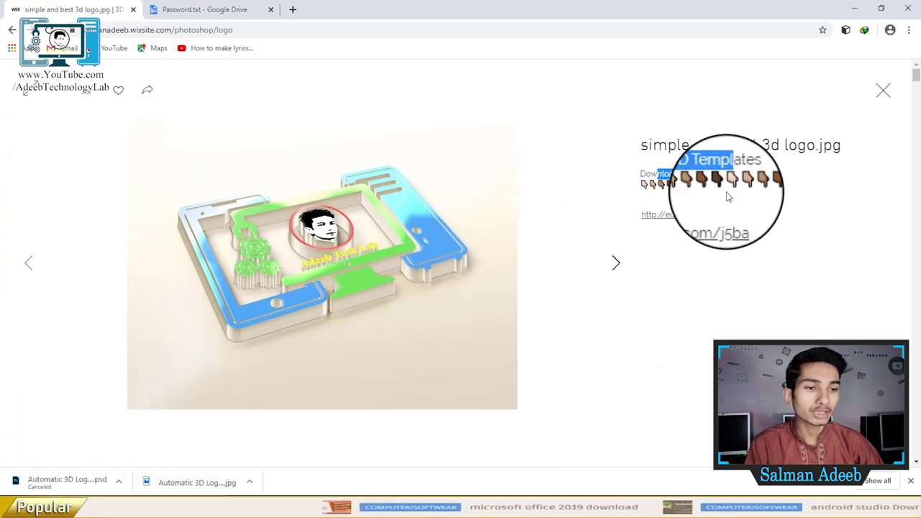
Get past the AdF.ly advert for the 3D logo PSD link, declining the notification prompt.
click(688, 216)
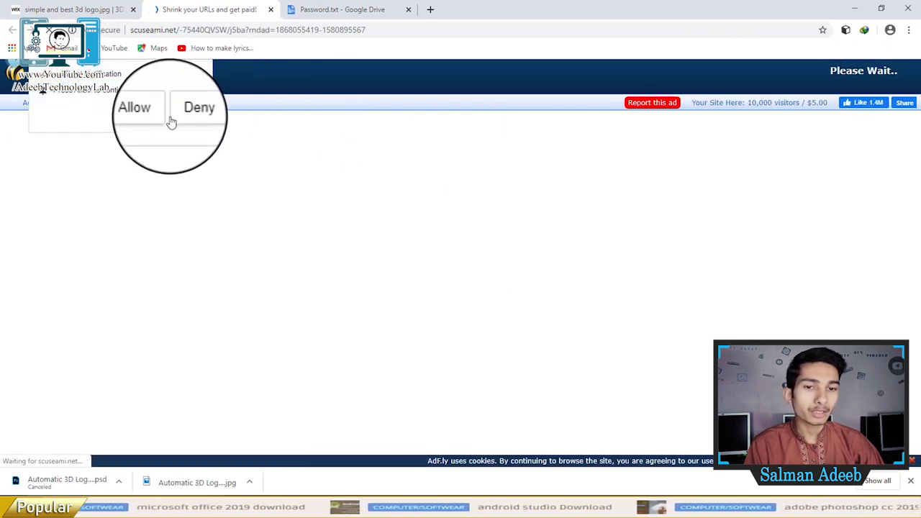
click(181, 115)
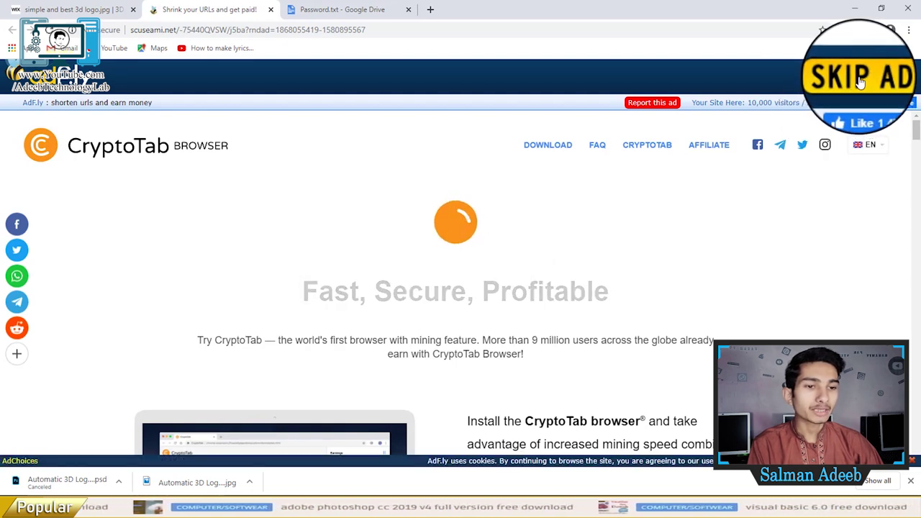
click(857, 85)
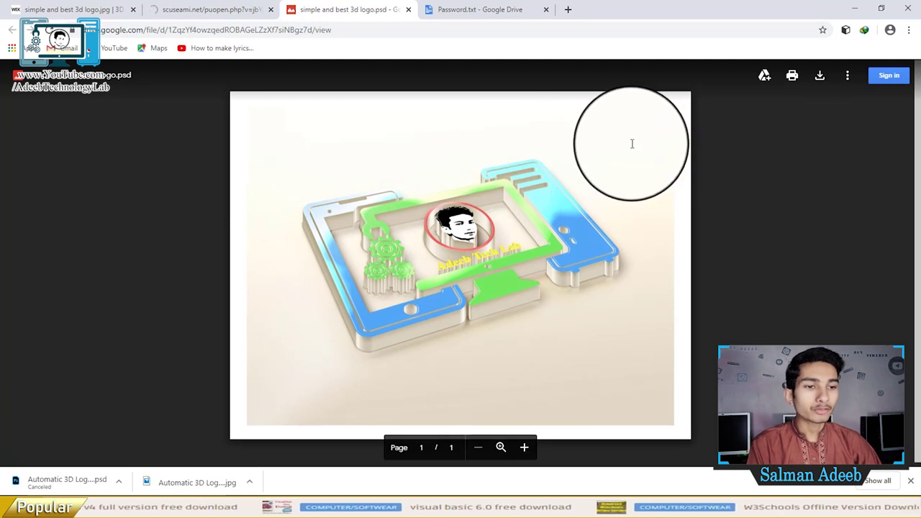
Download simple and best 3d logo.psd (33.1 MB) from Google Drive and locate it in the downloads list.
click(820, 78)
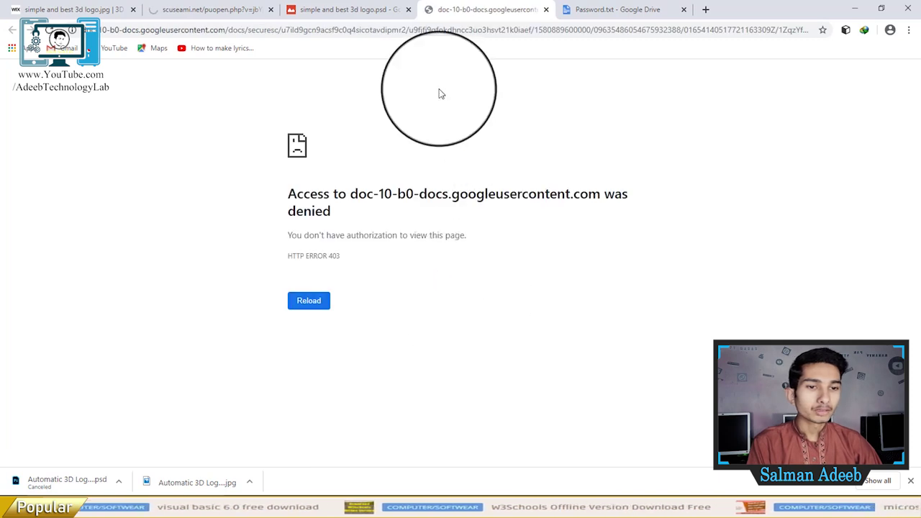
click(338, 10)
click(820, 78)
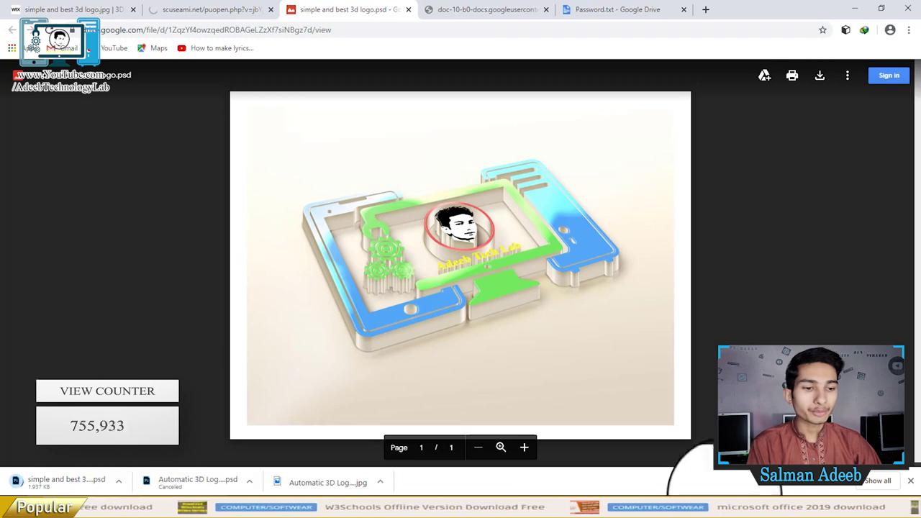
click(849, 486)
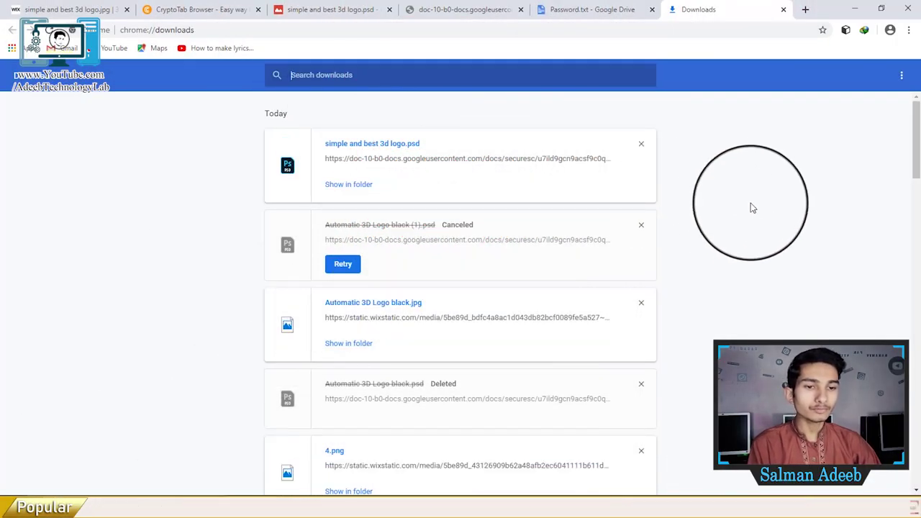
click(335, 185)
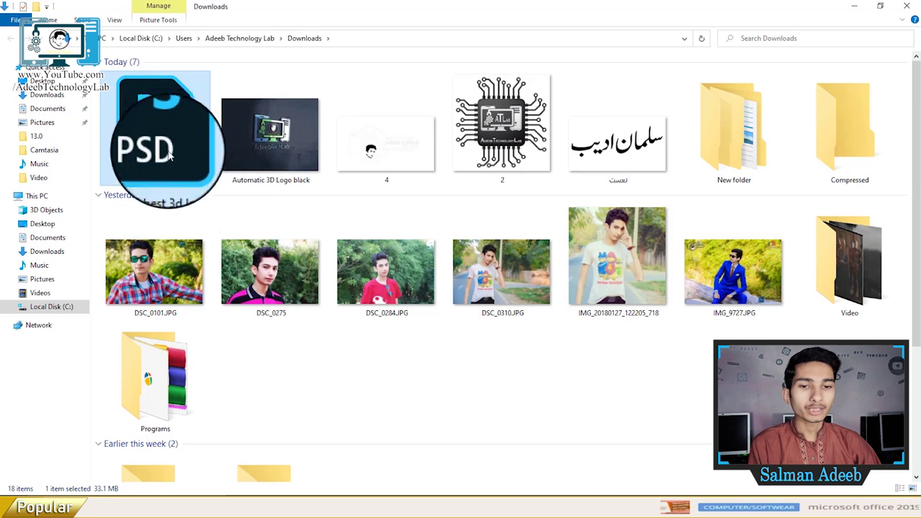
Create a new Downloads folder named simple and best 3d logo.
click(464, 372)
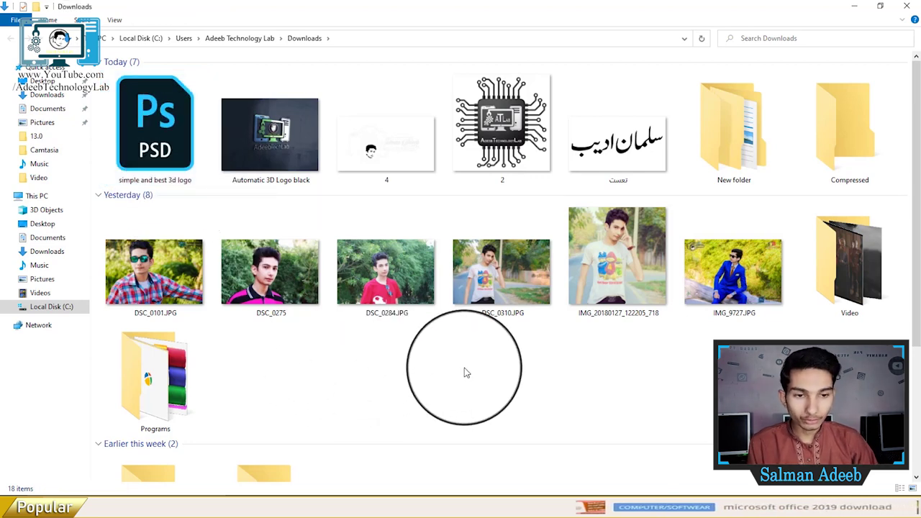
key(ctrl+shift+n)
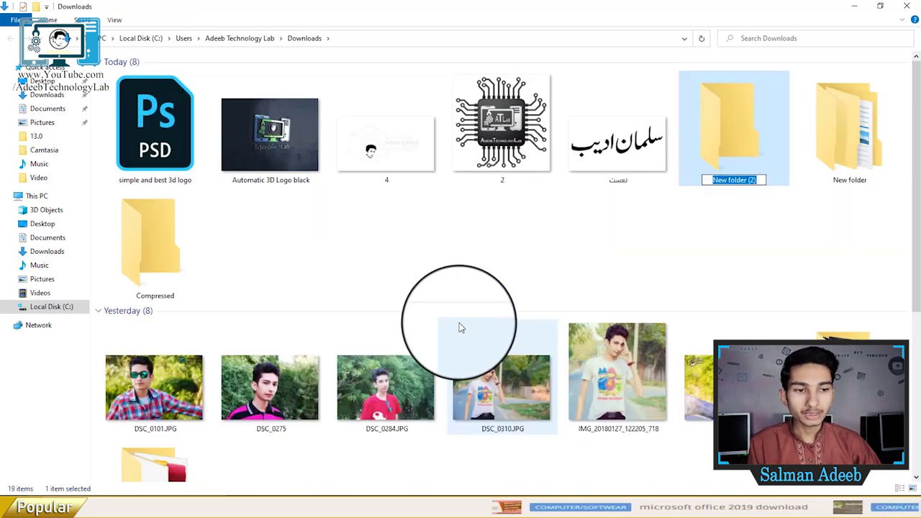
click(425, 240)
click(162, 130)
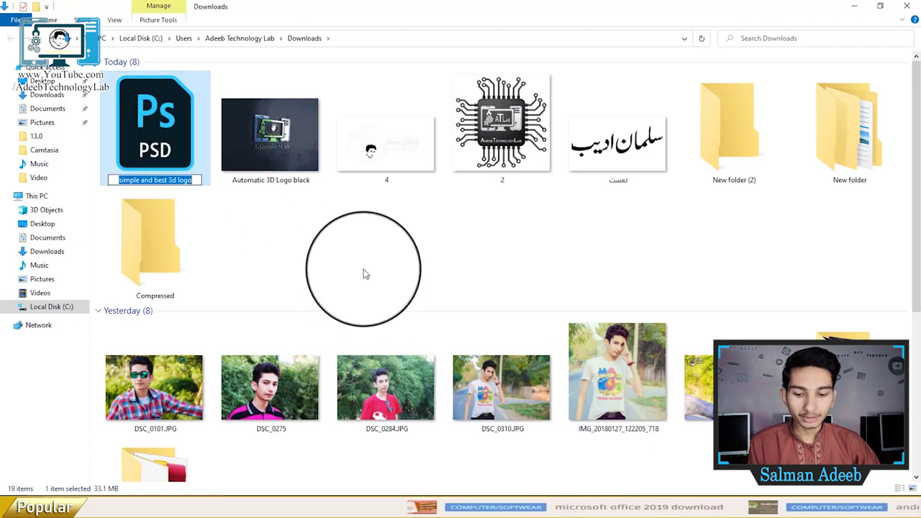
click(747, 148)
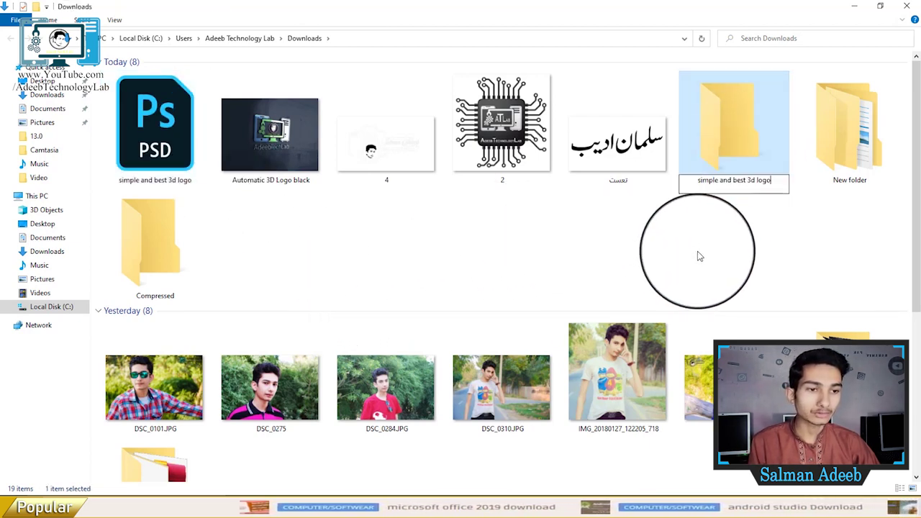
Move the PSD and the info file into the simple and best 3d logo folder and open it.
mouse_move(166, 155)
mouse_down()
mouse_move(747, 158)
mouse_move(741, 147)
mouse_up()
scroll(360, 353, down, 5)
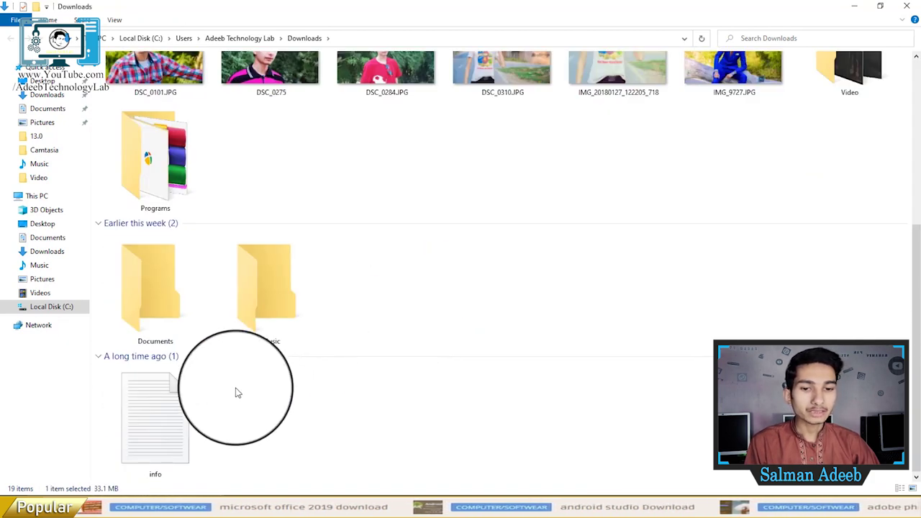
drag(144, 429, 604, 152)
double_click(605, 153)
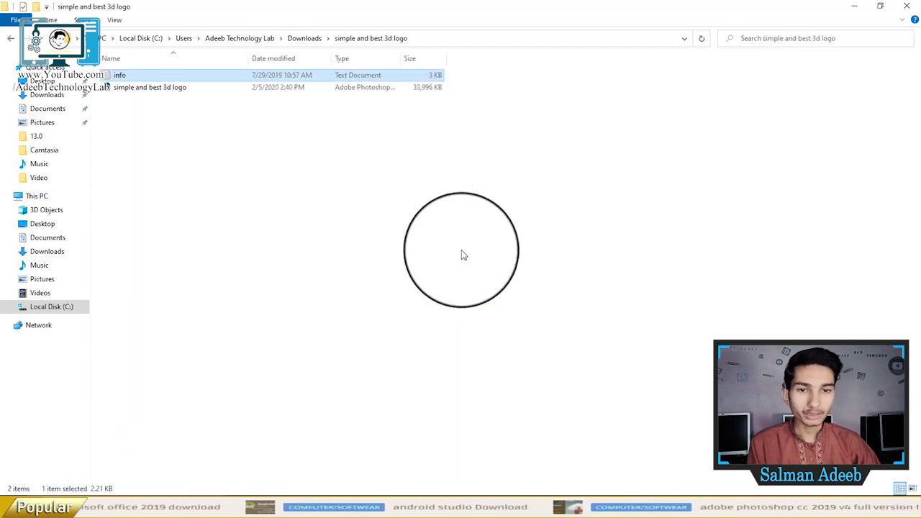
Open simple and best 3d logo.psd in Photoshop from its new folder.
click(236, 172)
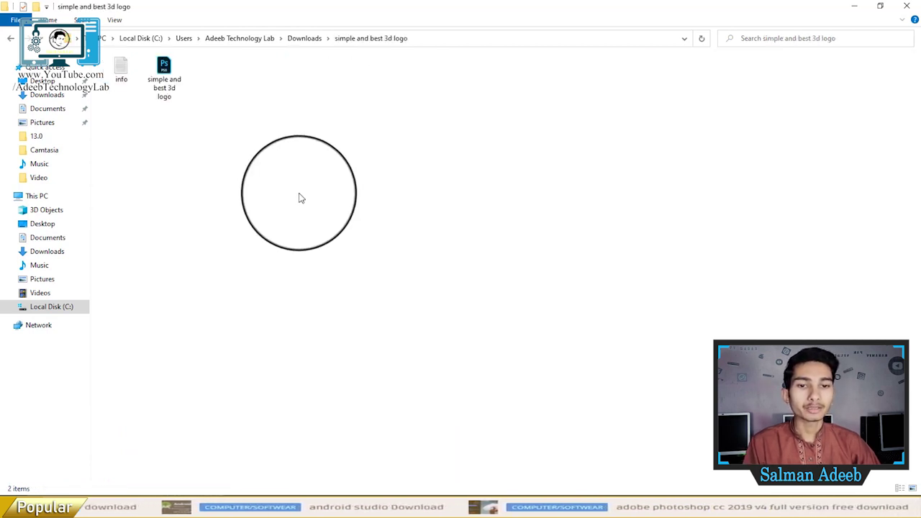
click(132, 85)
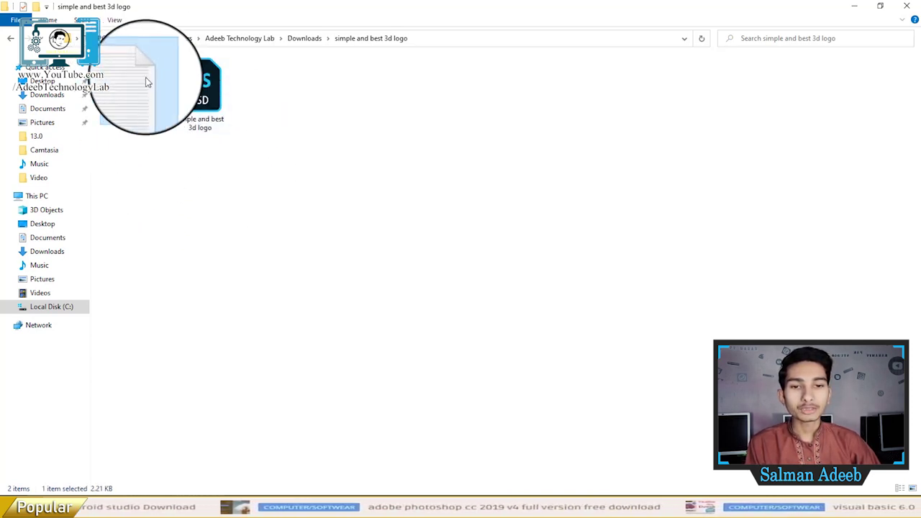
click(222, 195)
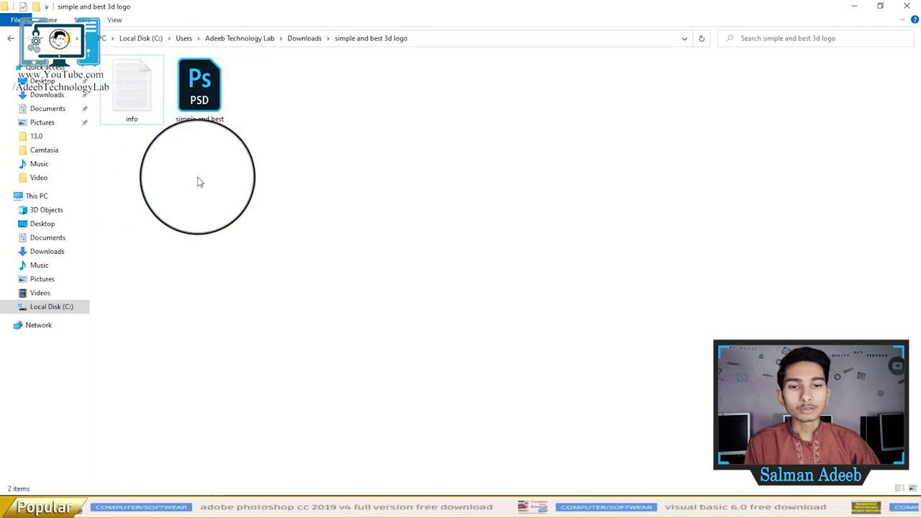
double_click(200, 90)
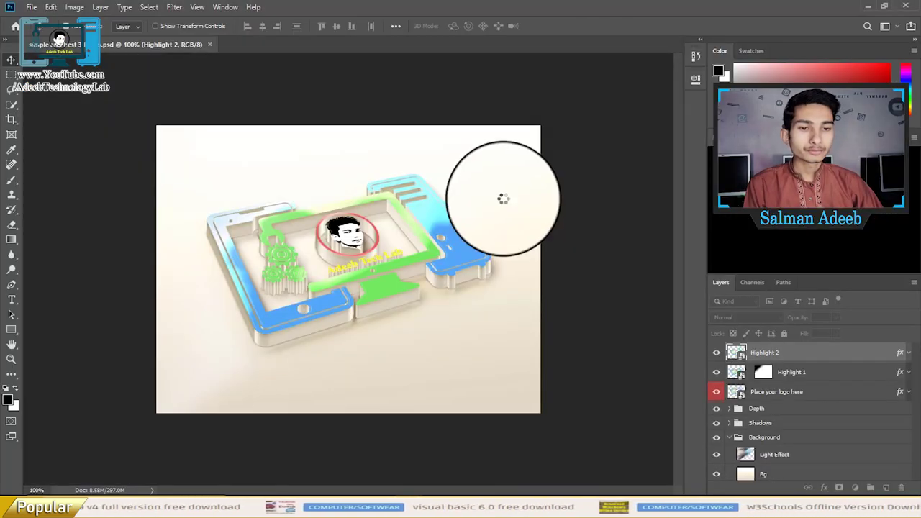
Reposition the Highlight 2 lens over the blue area of the mockup, fitting the view.
mouse_move(358, 264)
mouse_down()
mouse_move(435, 261)
mouse_move(338, 216)
mouse_move(365, 245)
mouse_move(566, 208)
mouse_move(587, 160)
mouse_move(573, 192)
mouse_up()
key(ctrl+0)
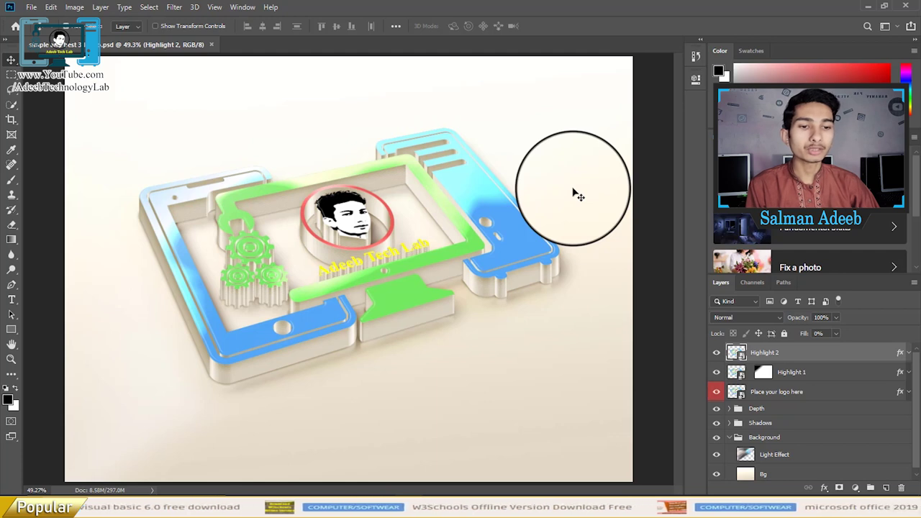
mouse_move(578, 195)
mouse_down()
mouse_move(493, 251)
mouse_move(468, 208)
mouse_move(494, 208)
mouse_up()
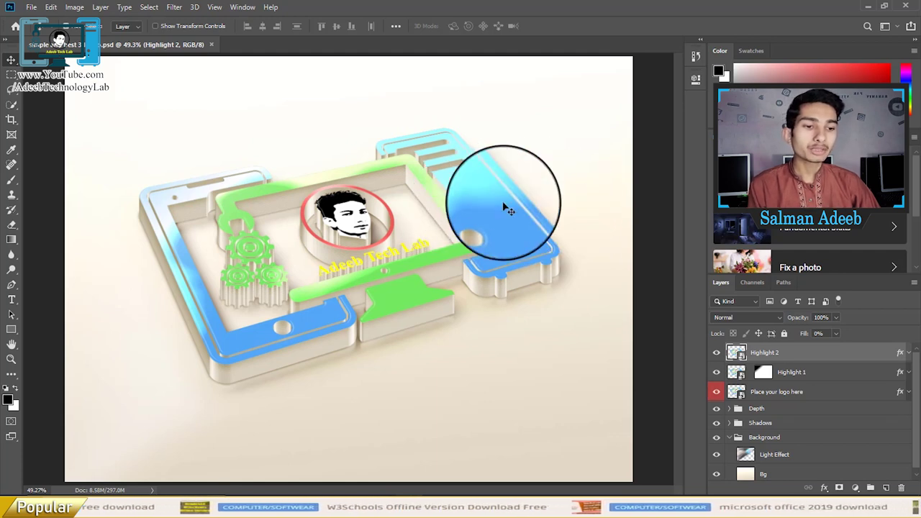
Open the Place your logo here smart object for editing.
click(777, 392)
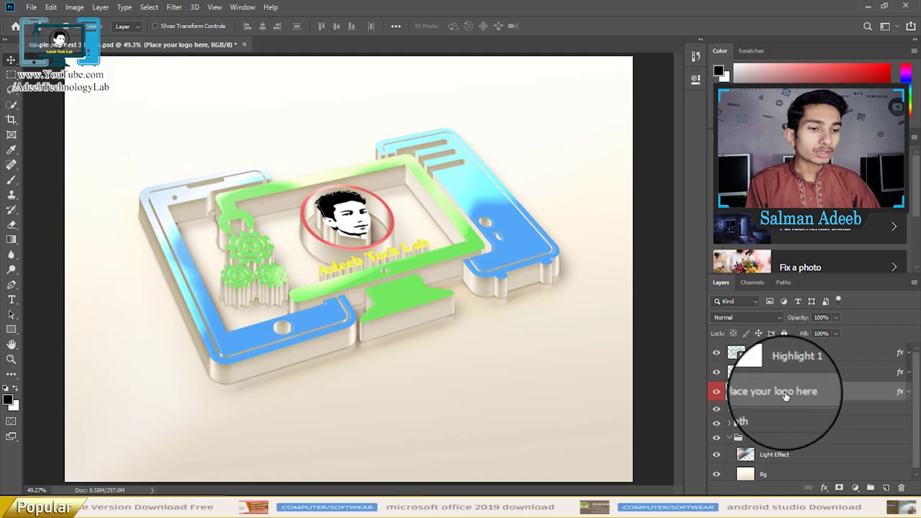
double_click(737, 391)
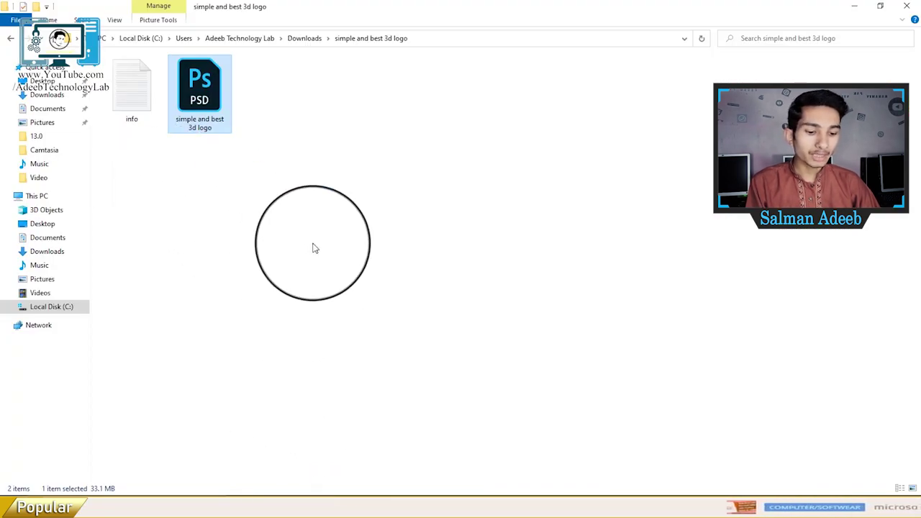
key(alt+Up)
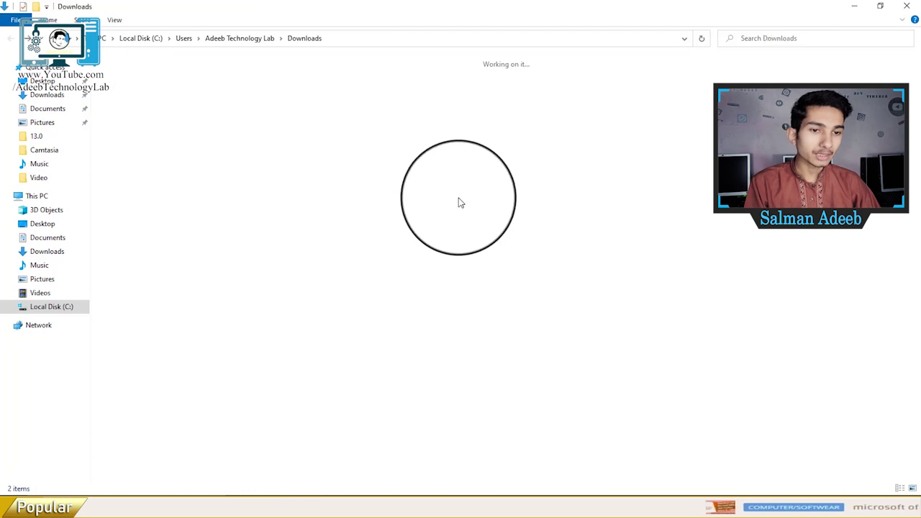
Drag the Urdu calligraphy image 2 from Downloads onto the smart object canvas.
click(282, 154)
click(417, 154)
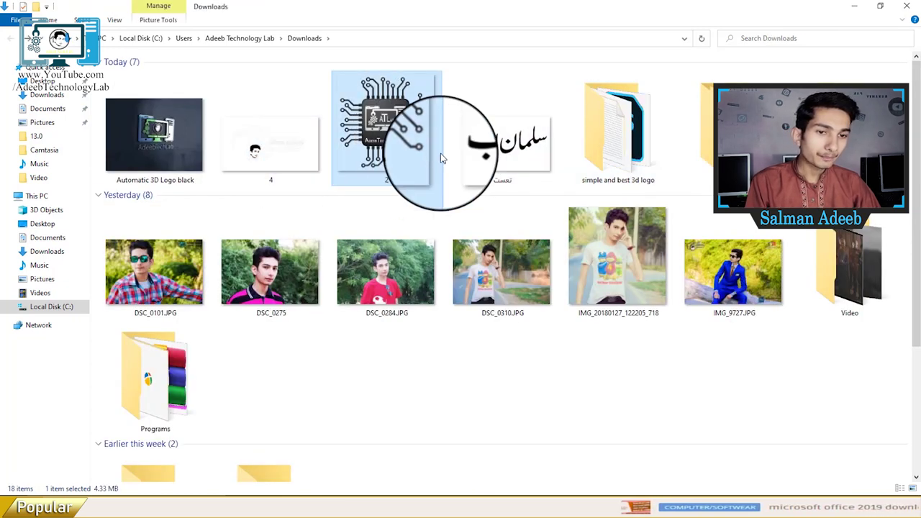
drag(486, 158, 424, 464)
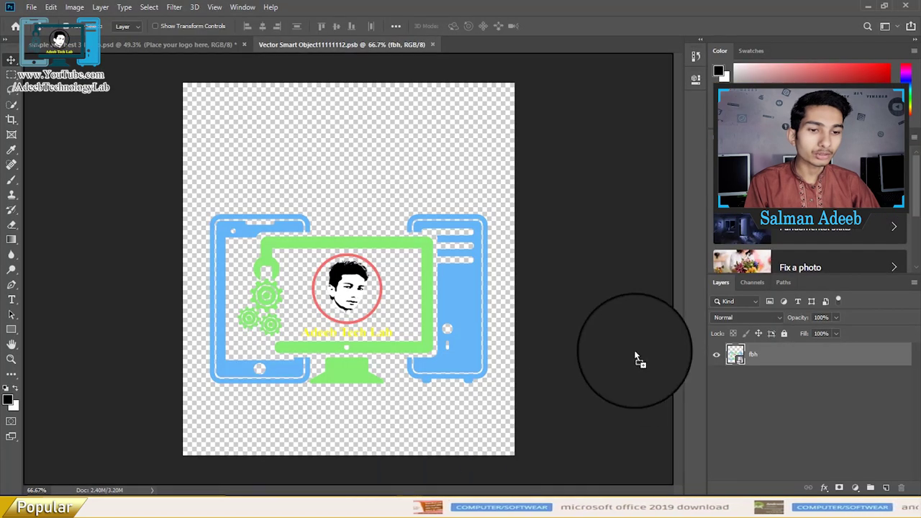
drag(424, 464, 379, 328)
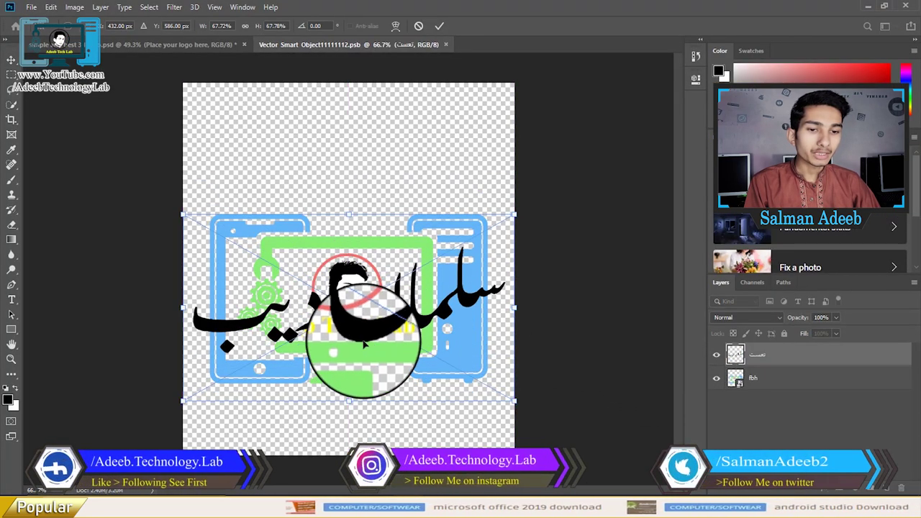
Place the Urdu calligraphy, hide the original fbh logo, and save the smart object on close.
drag(352, 336, 372, 360)
key(Return)
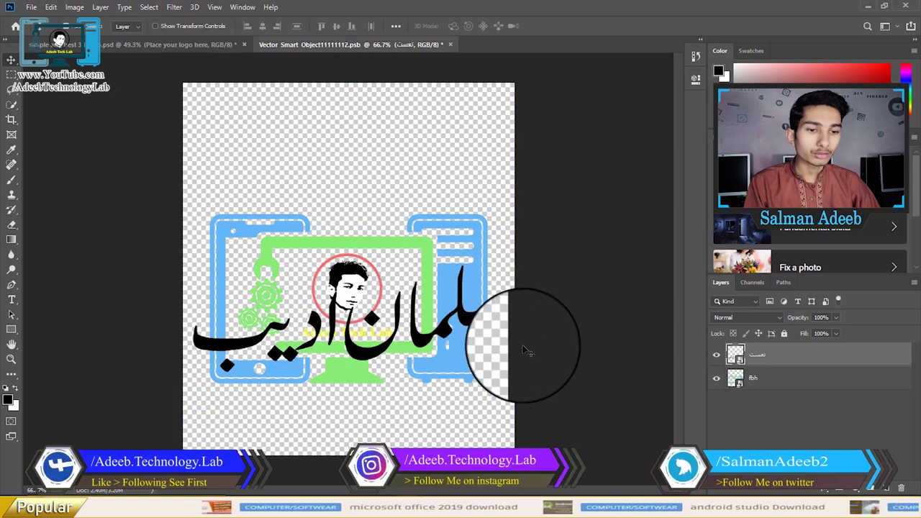
click(715, 380)
click(748, 410)
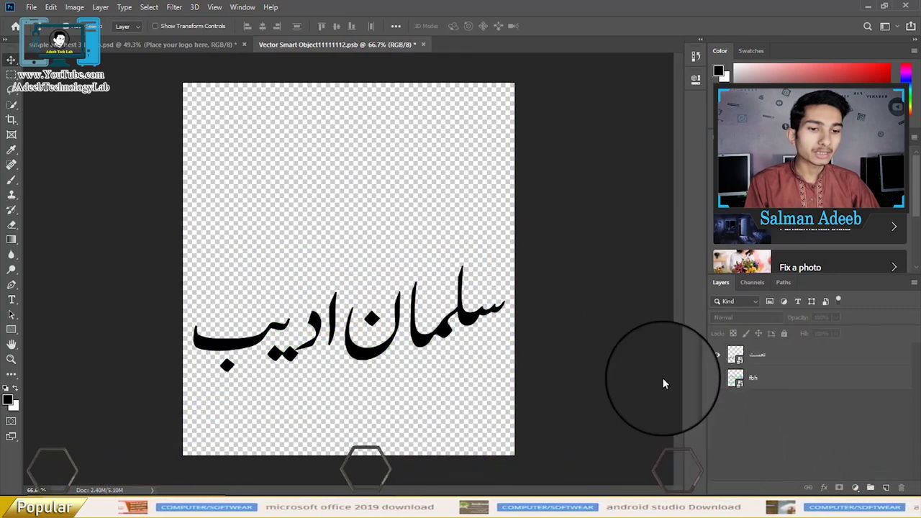
click(426, 44)
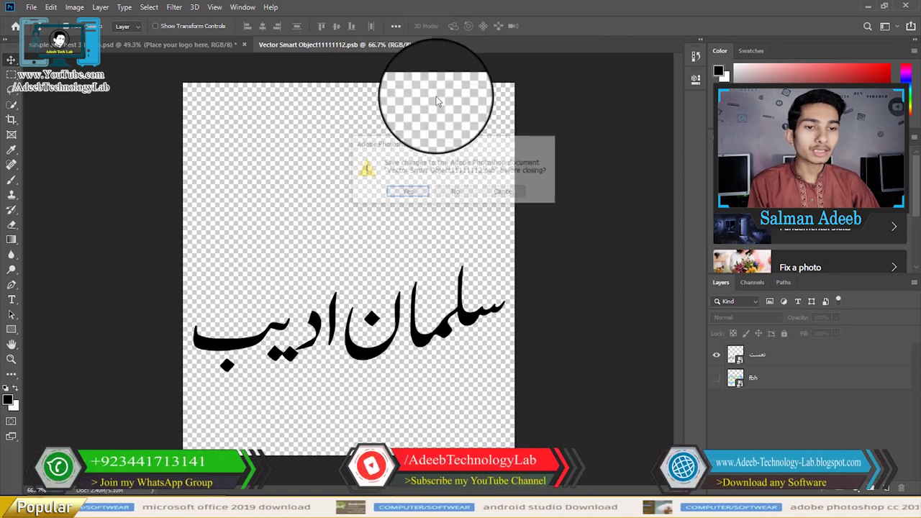
click(408, 192)
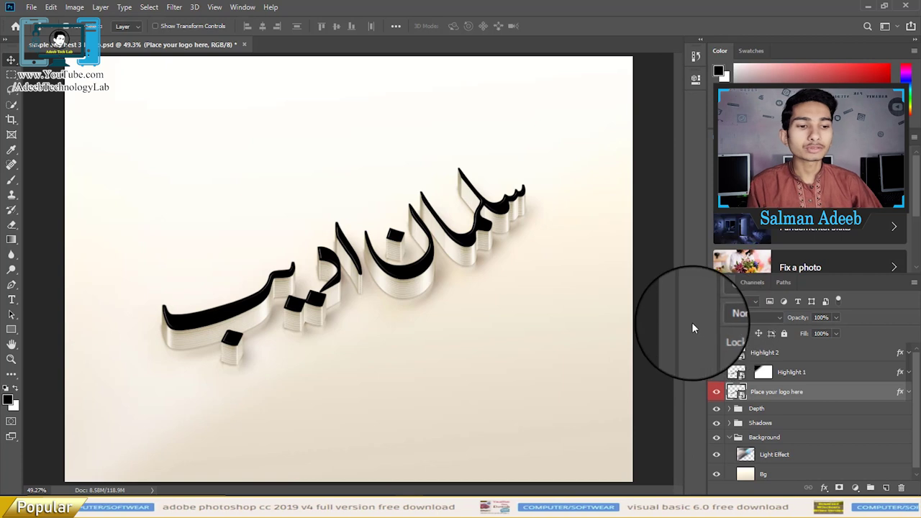
Reopen the Place your logo here smart object from the Layers panel.
click(661, 293)
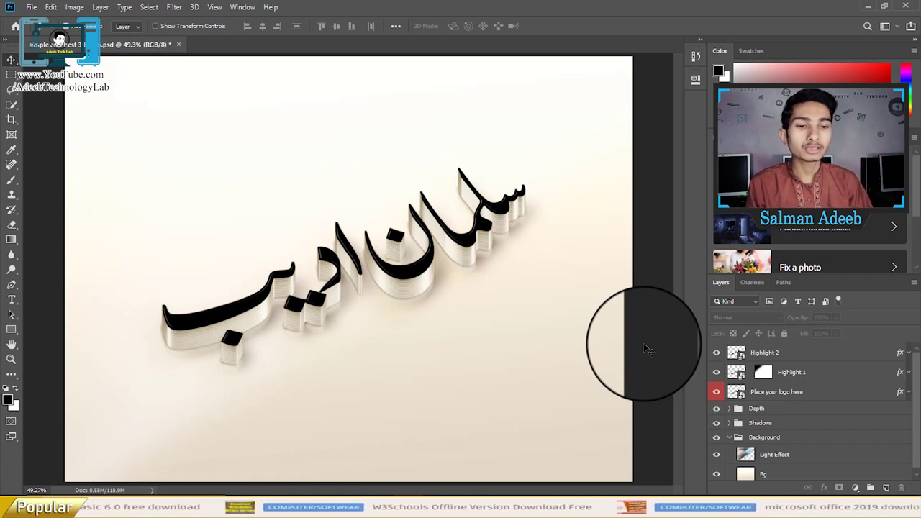
double_click(736, 392)
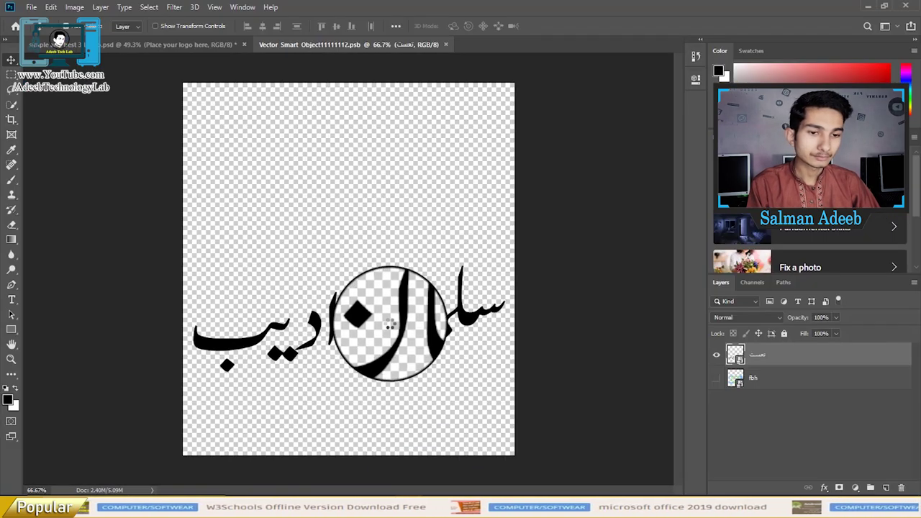
Scale the chip logo to fit, hide the Arabic calligraphy layer, and save.
drag(349, 123, 353, 220)
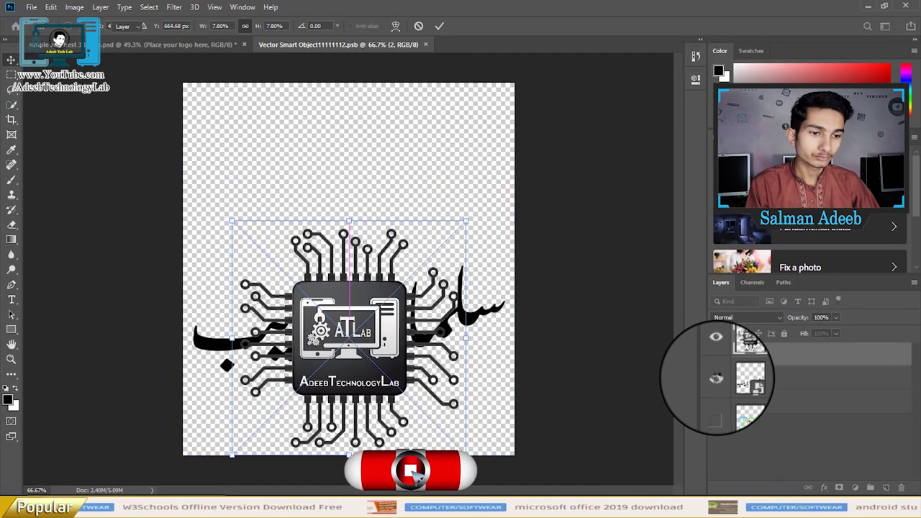
click(716, 377)
key(ctrl+s)
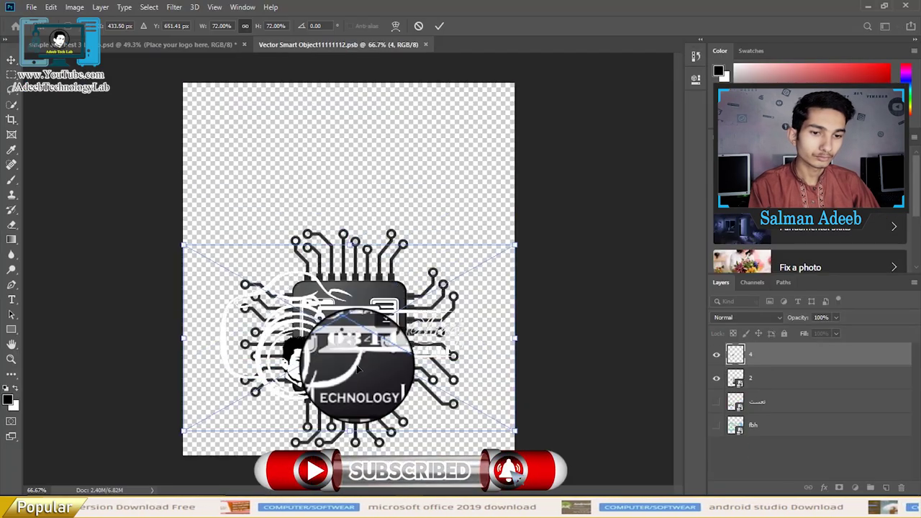
Hide the chip logo to show the camera logo, save on close, and reopen the smart object.
click(716, 377)
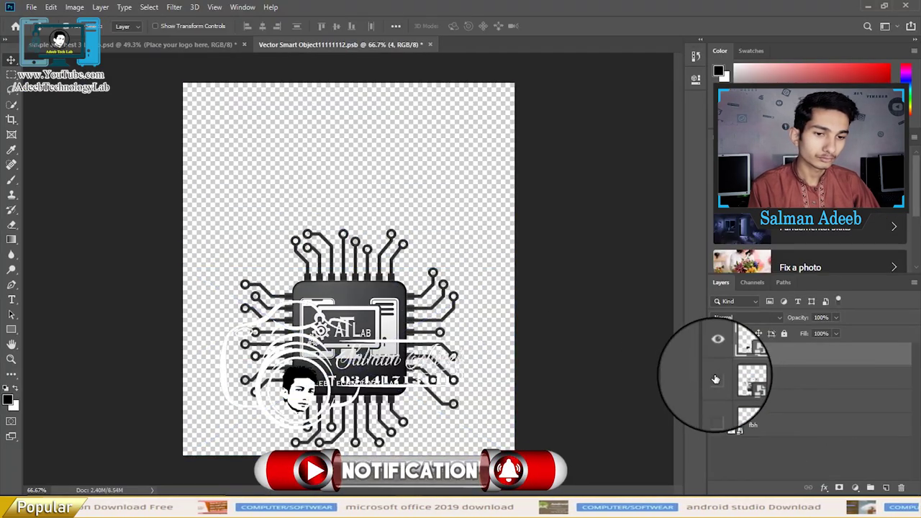
key(ctrl+w)
click(405, 185)
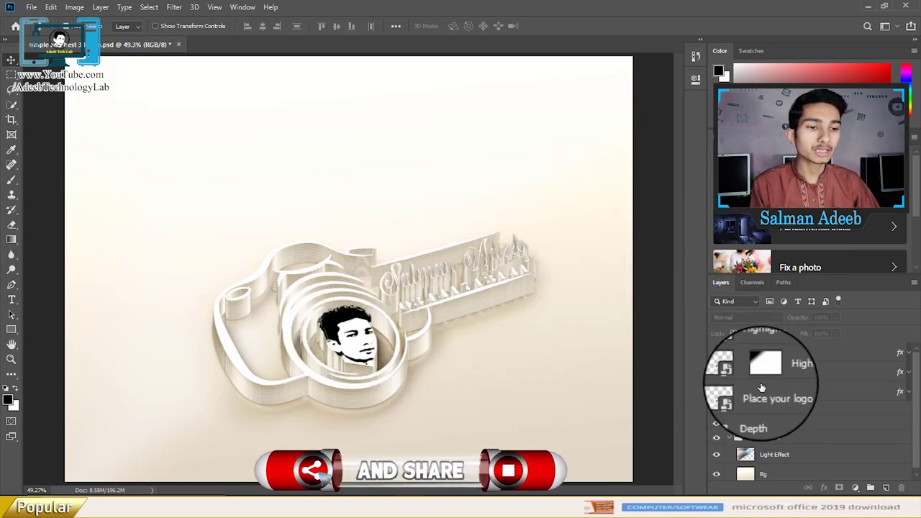
double_click(737, 392)
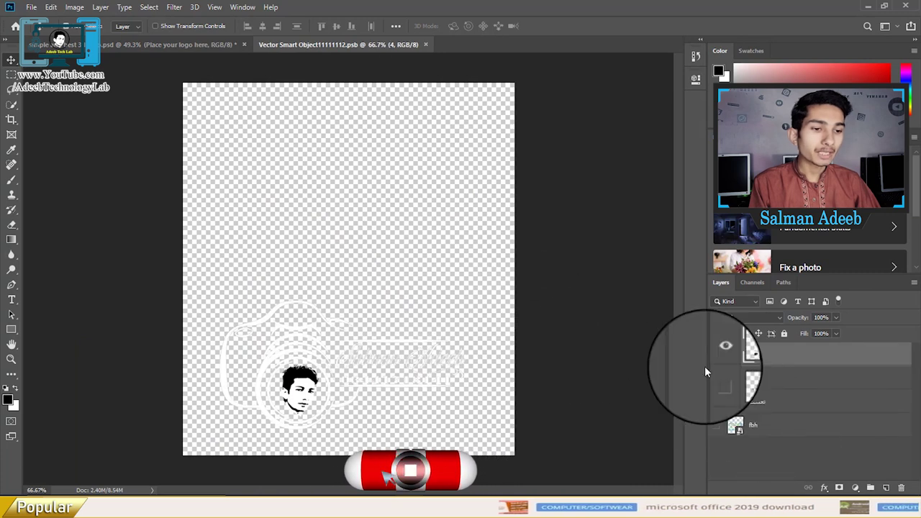
Show only the coloured computer-and-gears logo layer and save the smart object on close.
click(716, 358)
click(712, 444)
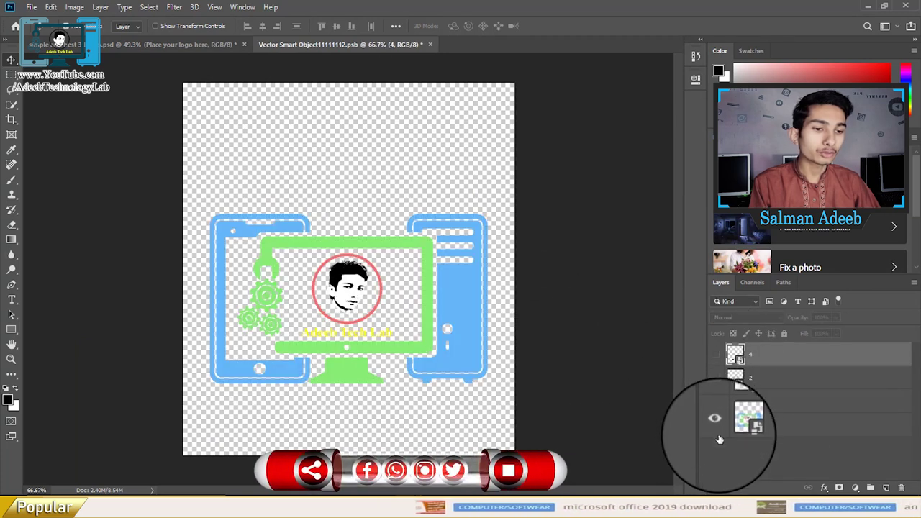
click(721, 407)
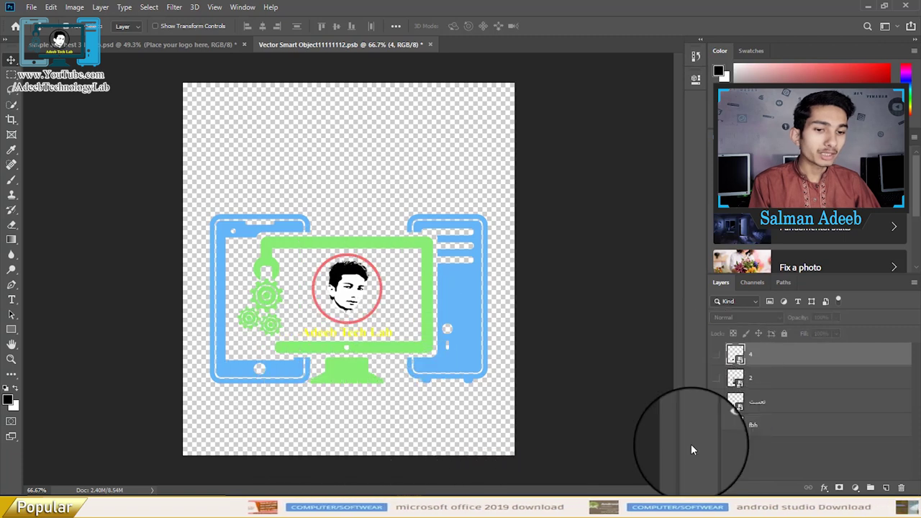
click(430, 45)
click(407, 191)
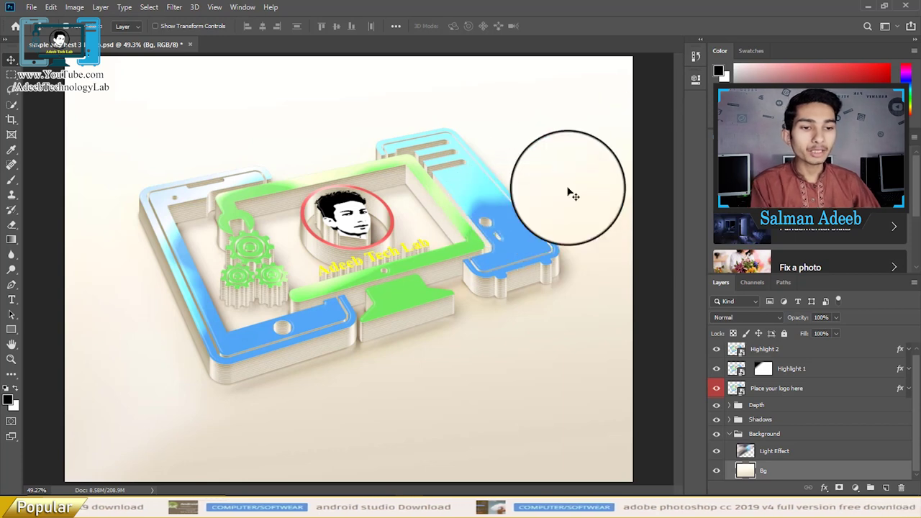
Save the computer-logo mockup PSD, close it, and minimize Photoshop to show Downloads.
key(alt+bracketright)
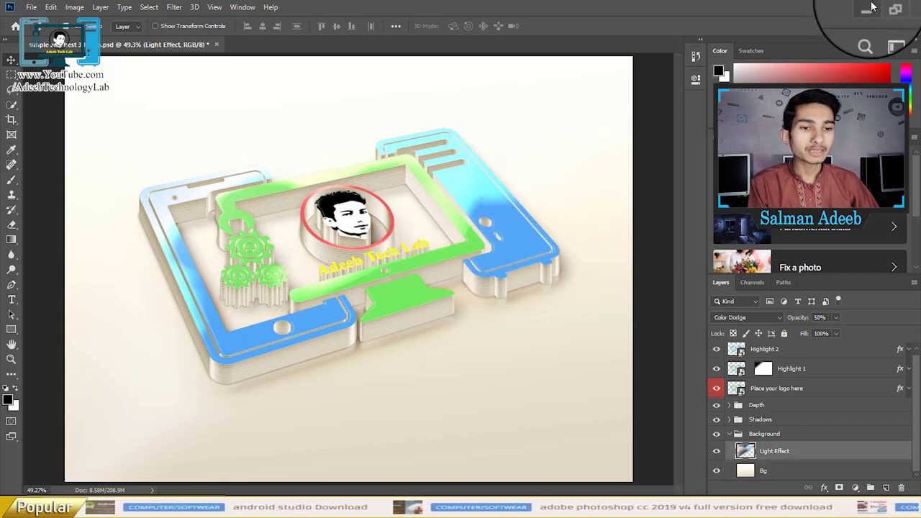
click(650, 196)
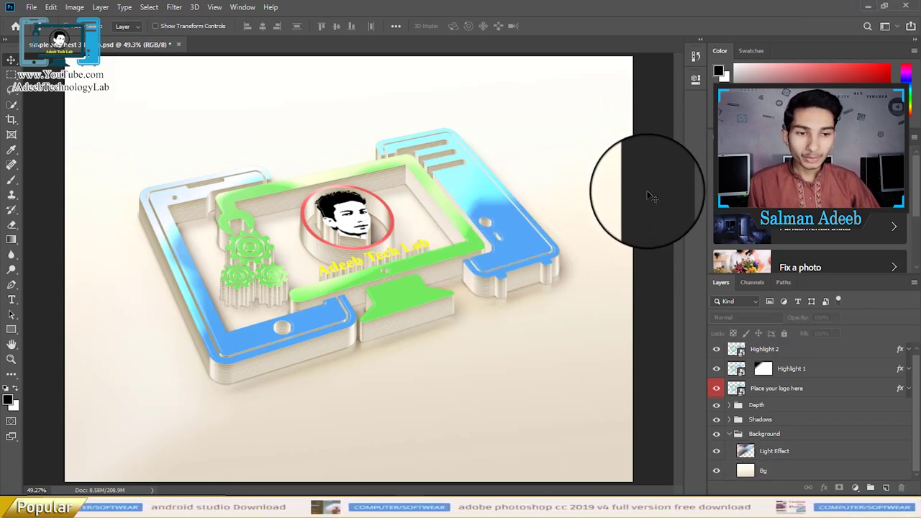
key(ctrl+s)
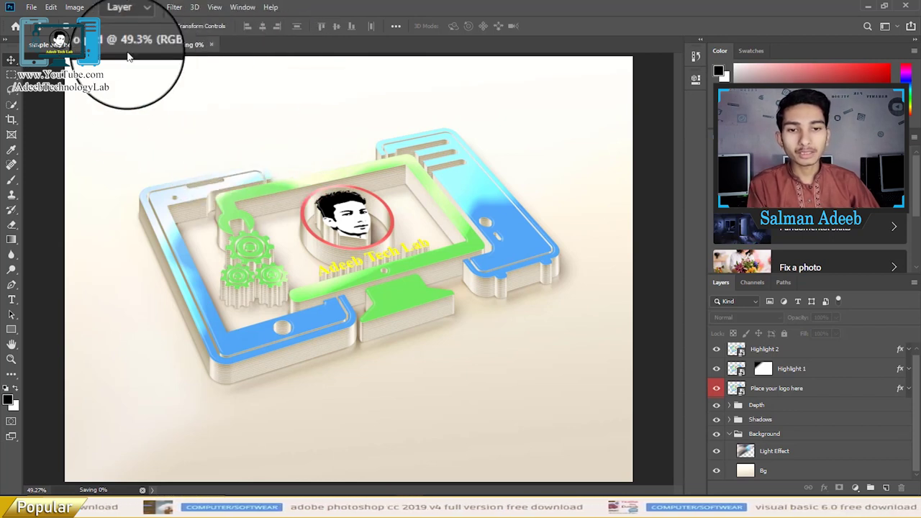
click(175, 46)
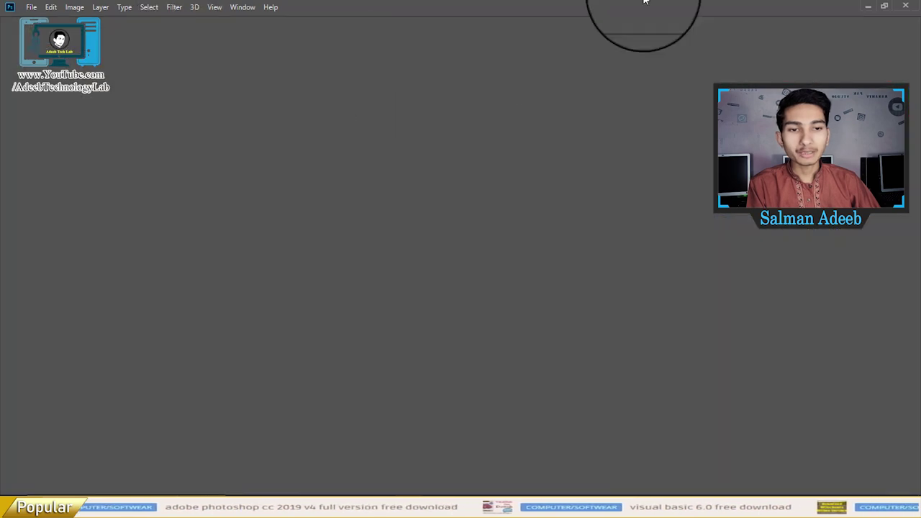
click(868, 7)
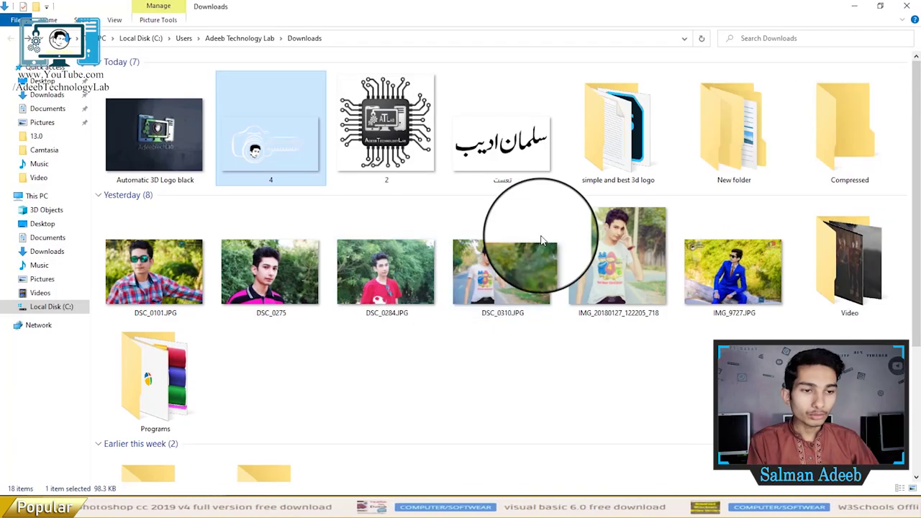
Open the simple and best 3d logo folder, then reach the Wix site's Download Password page.
double_click(611, 137)
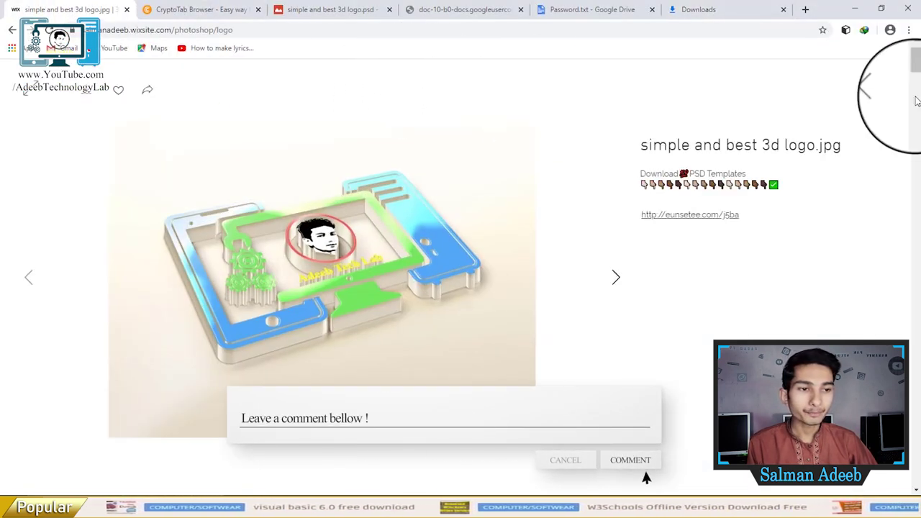
click(881, 92)
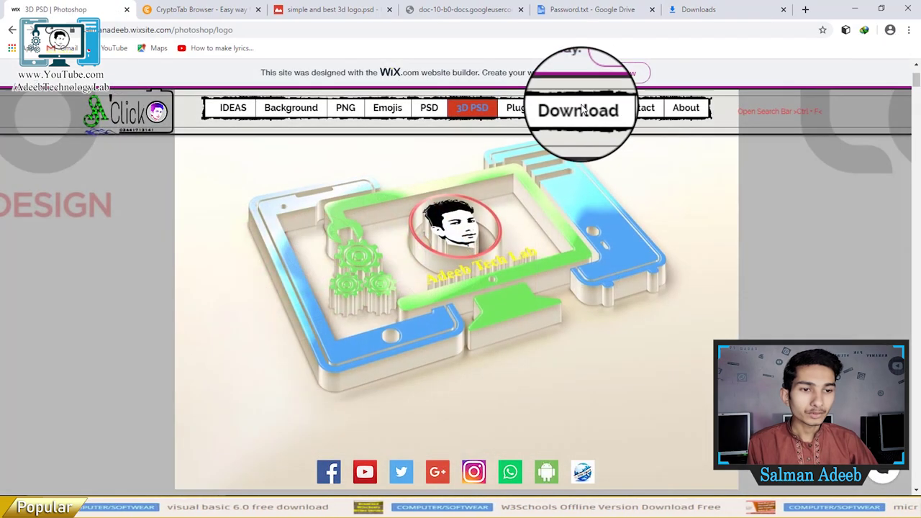
click(581, 110)
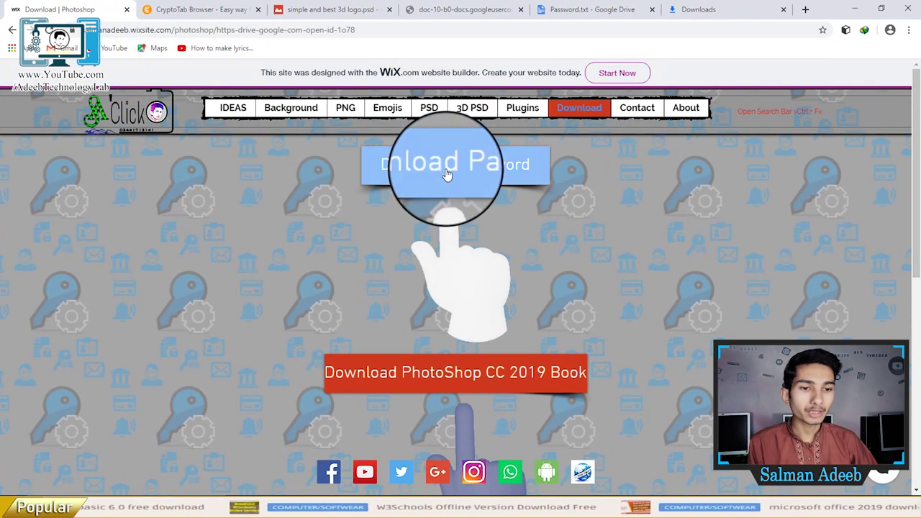
click(445, 174)
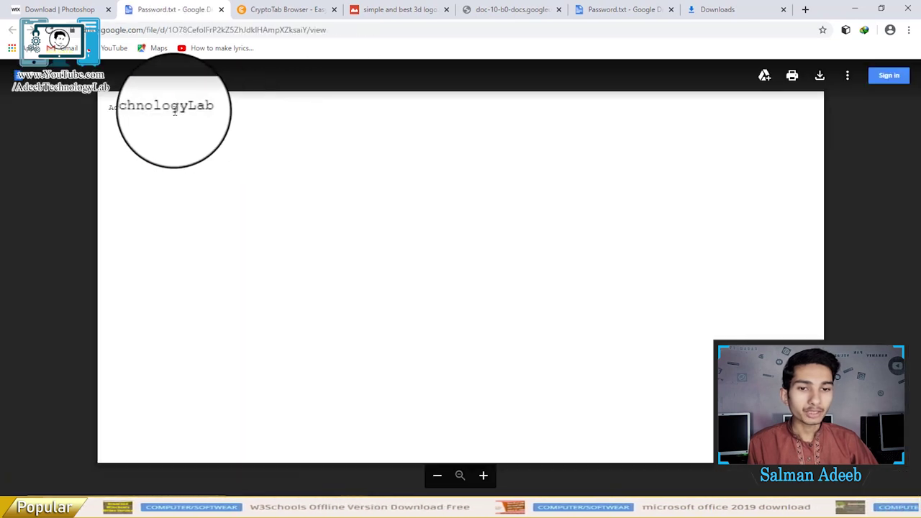
Return to the logo folder and select the info file and PSD.
click(854, 10)
mouse_move(307, 170)
mouse_down()
mouse_move(141, 110)
mouse_move(125, 79)
mouse_up()
right_click(127, 81)
click(392, 205)
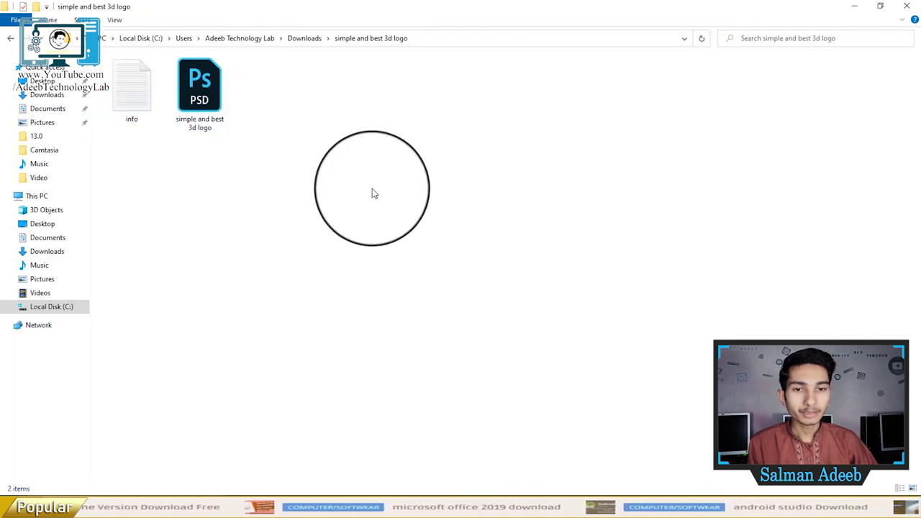
click(214, 88)
key(F2)
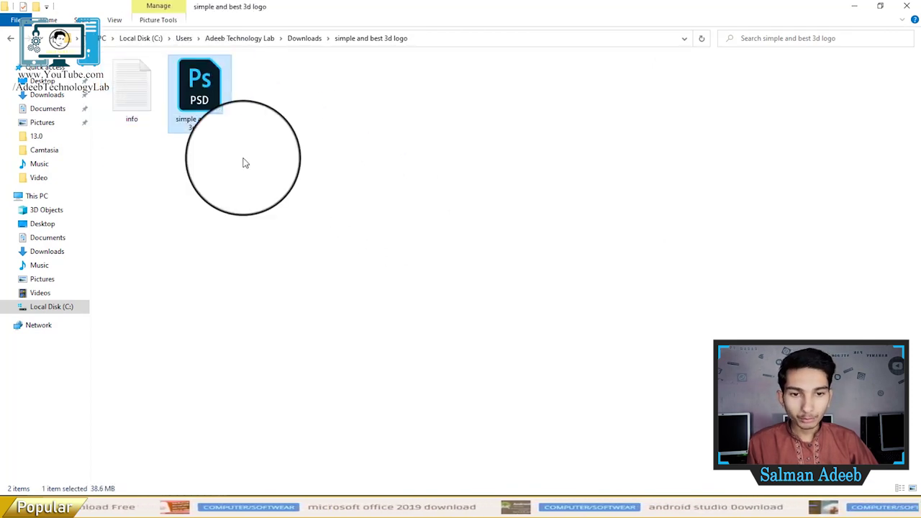
key(BackSpace)
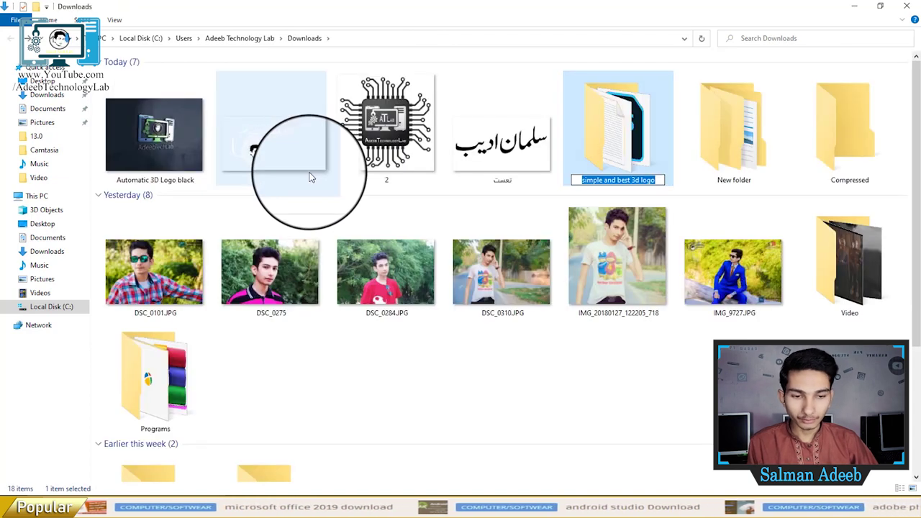
key(Return)
key(Return)
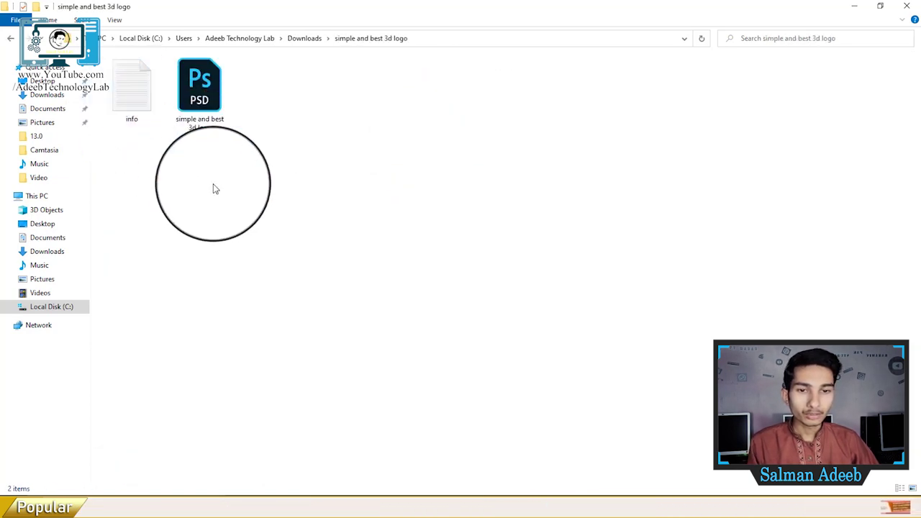
click(360, 509)
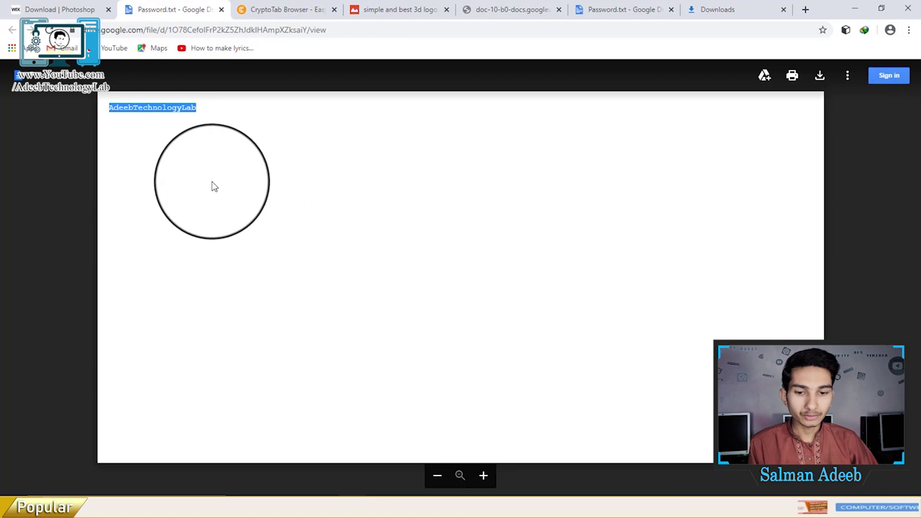
key(alt+Tab)
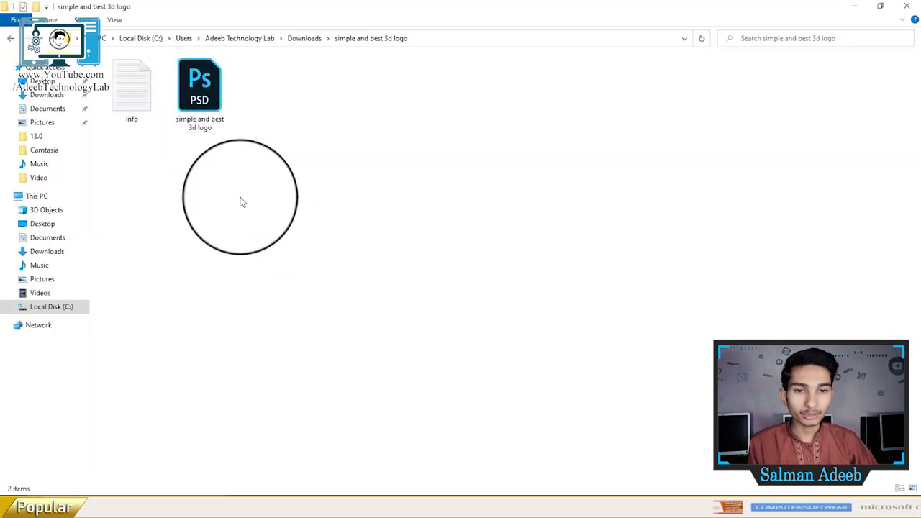
drag(245, 203, 126, 81)
Pack both files into a password-protected simple and best 3d logo.zip and delete the originals.
right_click(125, 79)
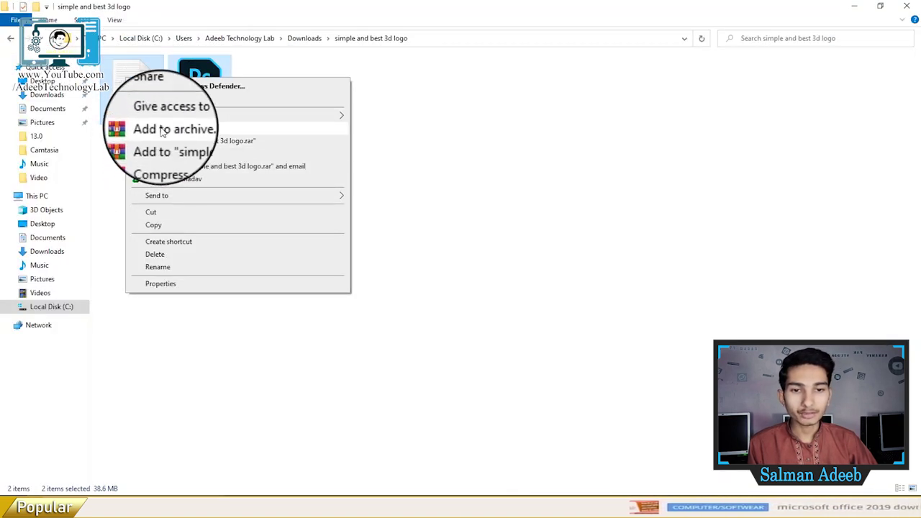
click(172, 135)
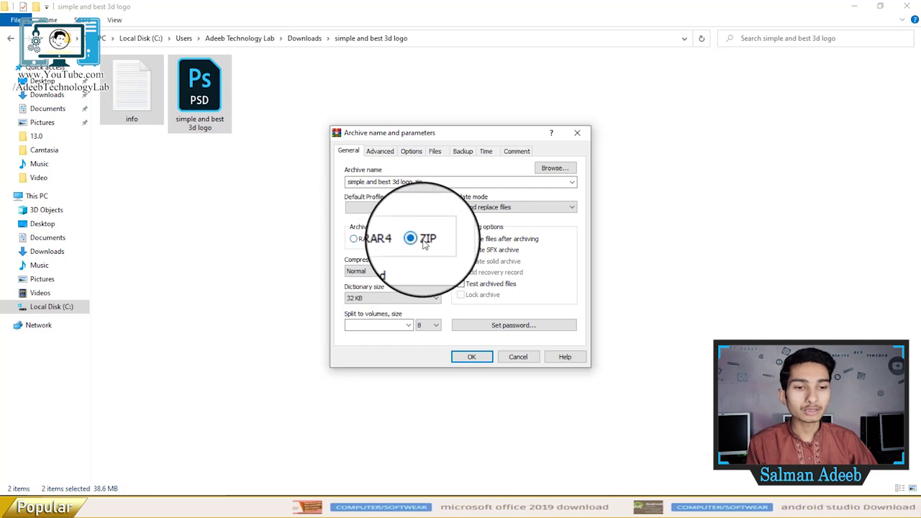
click(486, 325)
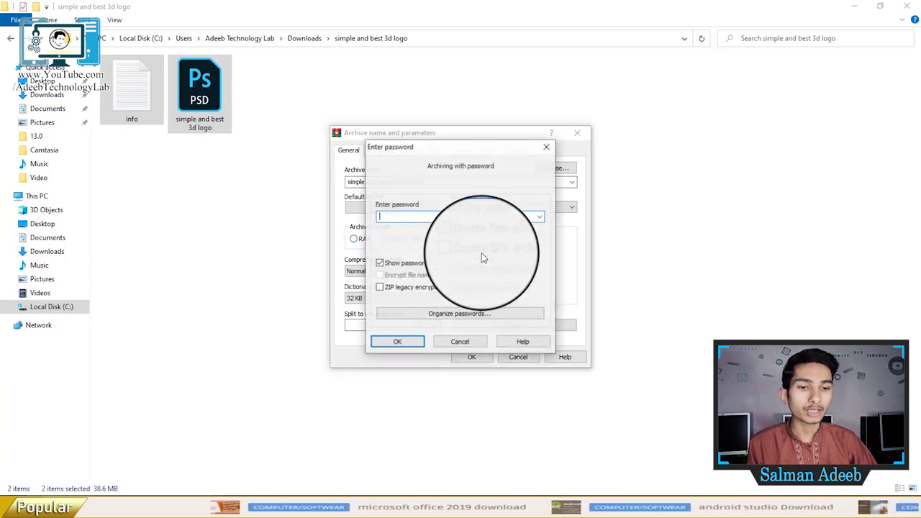
text(AdeebTechnolog)
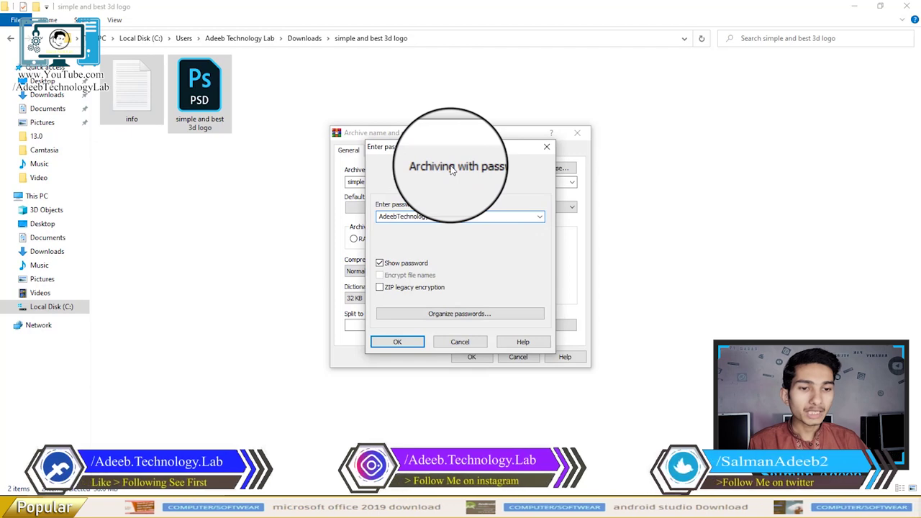
text(yLab2)
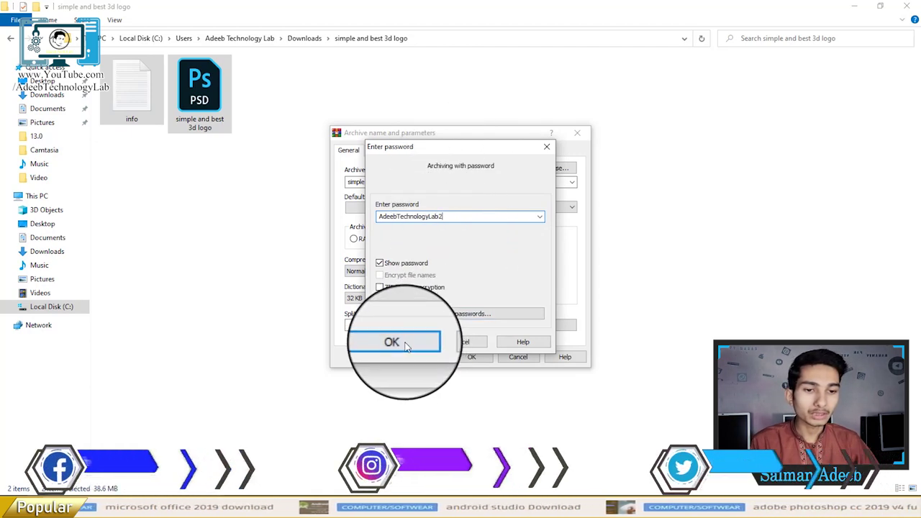
click(408, 344)
click(471, 356)
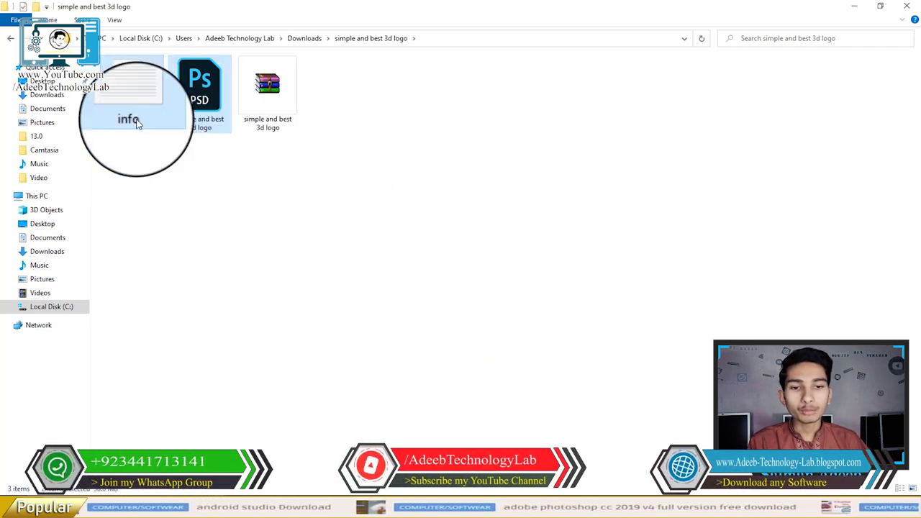
key(Delete)
click(132, 83)
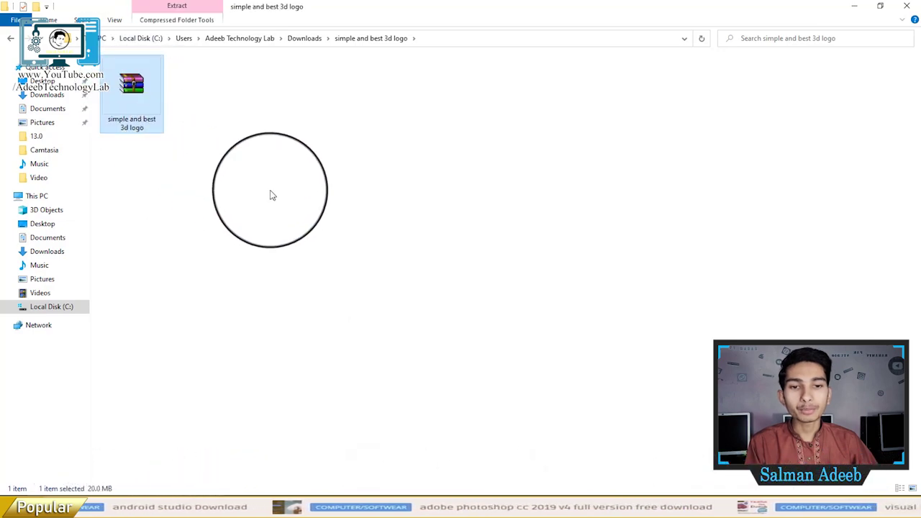